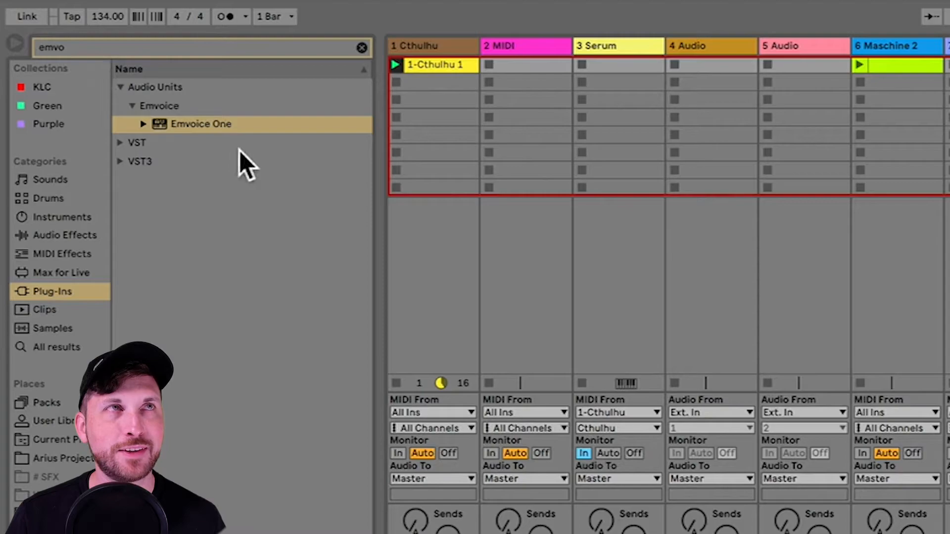
# Step: Load the Emvoice One Audio Unit onto a new track and place its window beside the mixer tracks
pyautogui.click(209, 127)
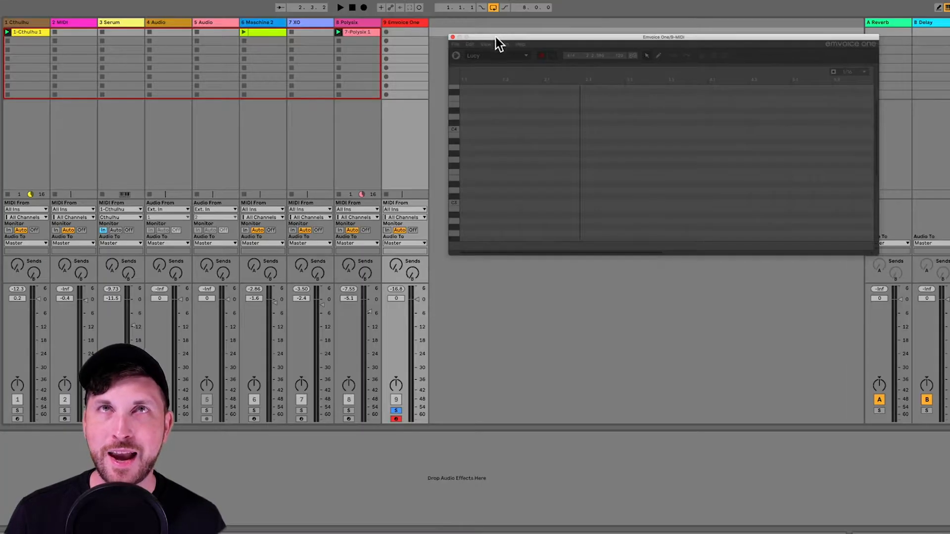
pyautogui.moveTo(496, 38); pyautogui.dragTo(477, 39)
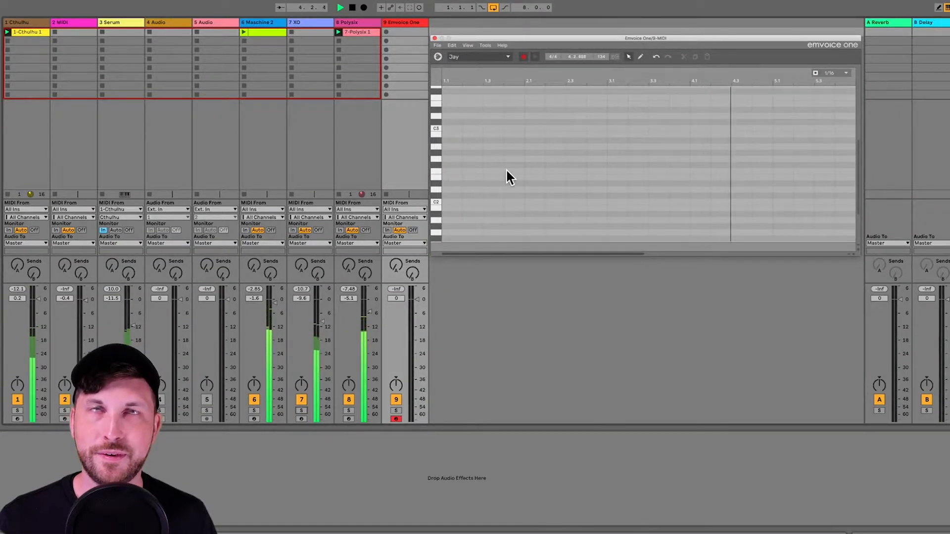
# Step: Stop playback and open the Cthulhu 1 clip to examine the notes of its chord progression
pyautogui.press('space')
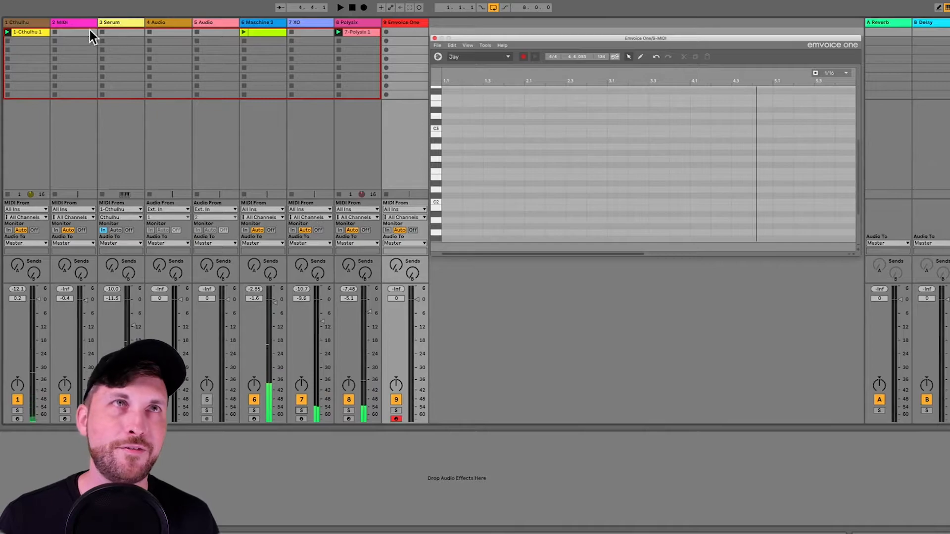
pyautogui.click(126, 24)
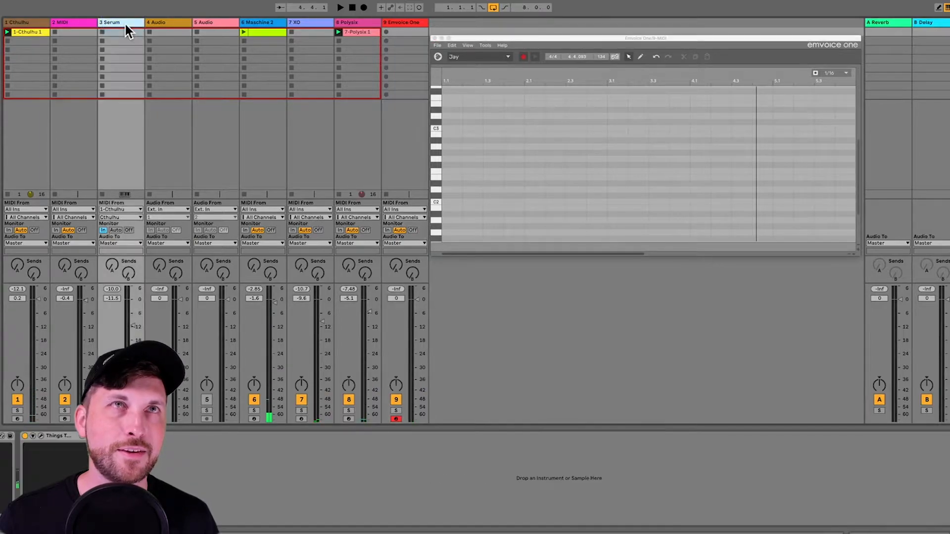
pyautogui.doubleClick(43, 32)
pyautogui.scroll(-2, 217, 437)
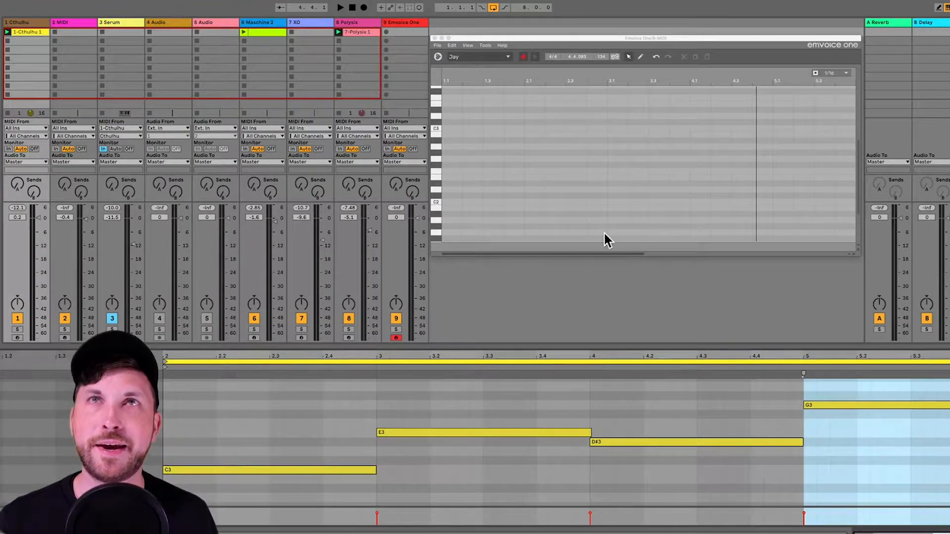
pyautogui.scroll(-2, 477, 136)
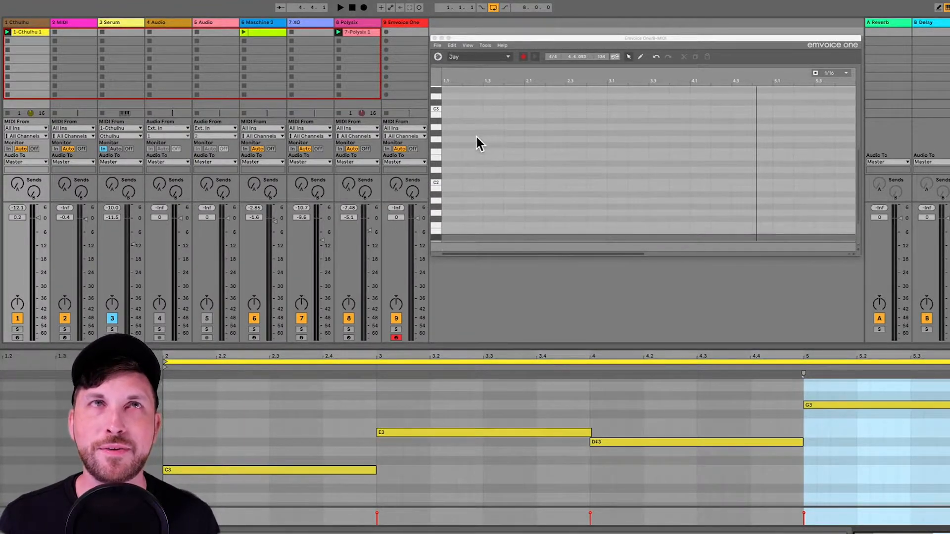
# Step: On the Emvoice One track, enter the lyric "I'm feeling" for the first three notes and play the phrase back
pyautogui.click(405, 25)
pyautogui.moveTo(492, 36)
pyautogui.mouseDown()
pyautogui.moveTo(515, 35)
pyautogui.moveTo(496, 25)
pyautogui.mouseUp()
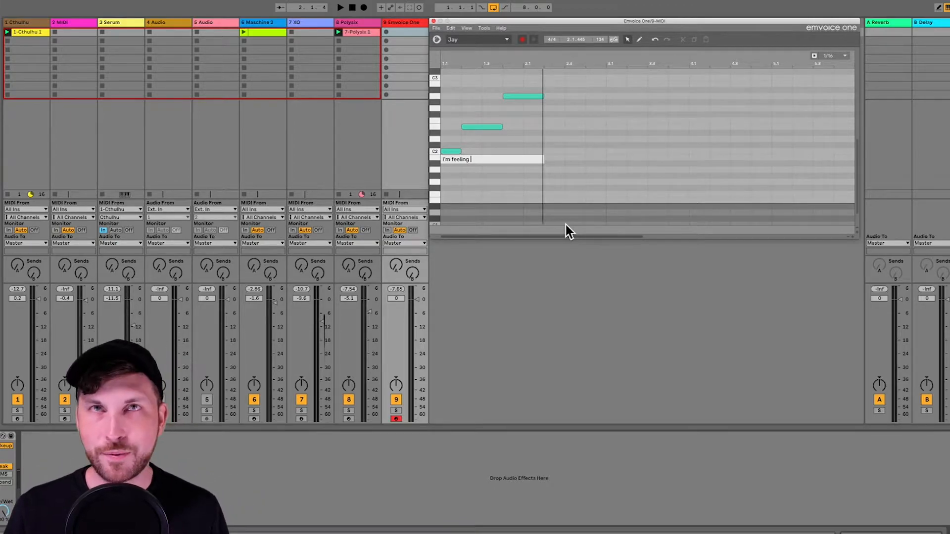
pyautogui.click(490, 179)
pyautogui.press('space')
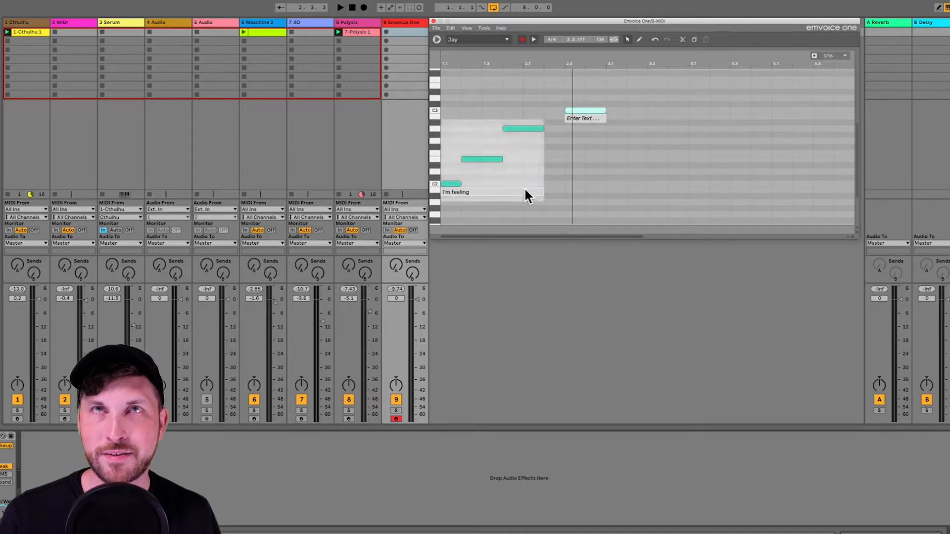
pyautogui.press('space')
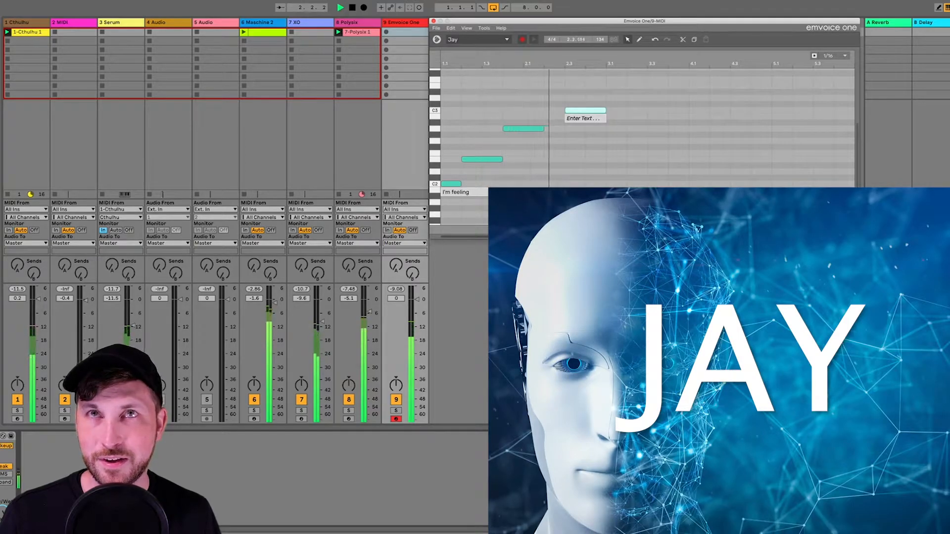
pyautogui.press('space')
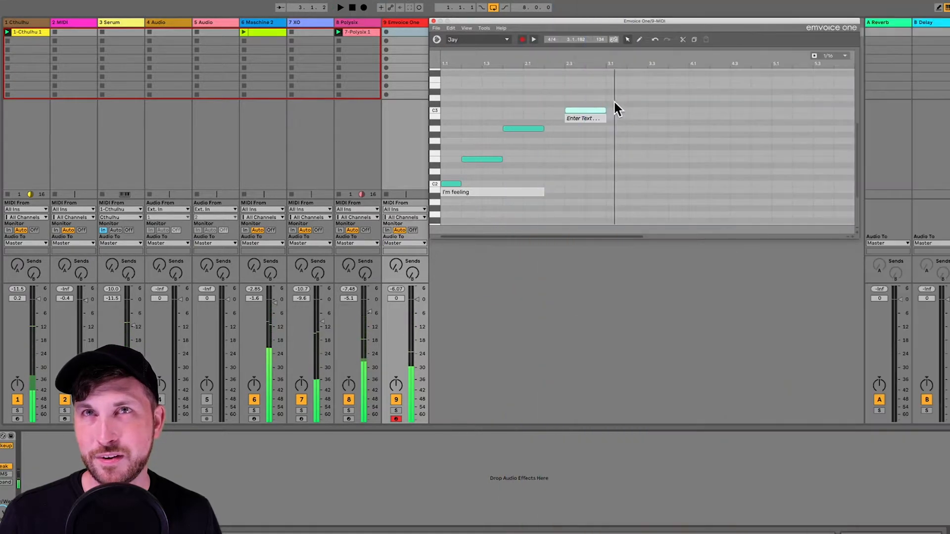
# Step: Enter the lyric "Love" for the C3 note and lower the note following it to A2
pyautogui.click(588, 120)
pyautogui.write('Love')
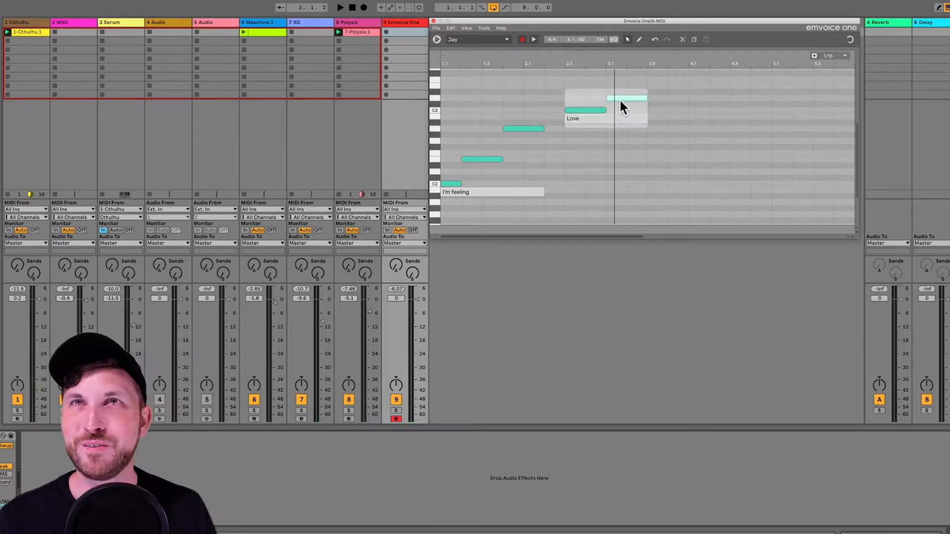
pyautogui.moveTo(619, 98); pyautogui.dragTo(617, 128)
# Step: Extend the second phrase's lyric to "Love with you"
pyautogui.doubleClick(596, 138)
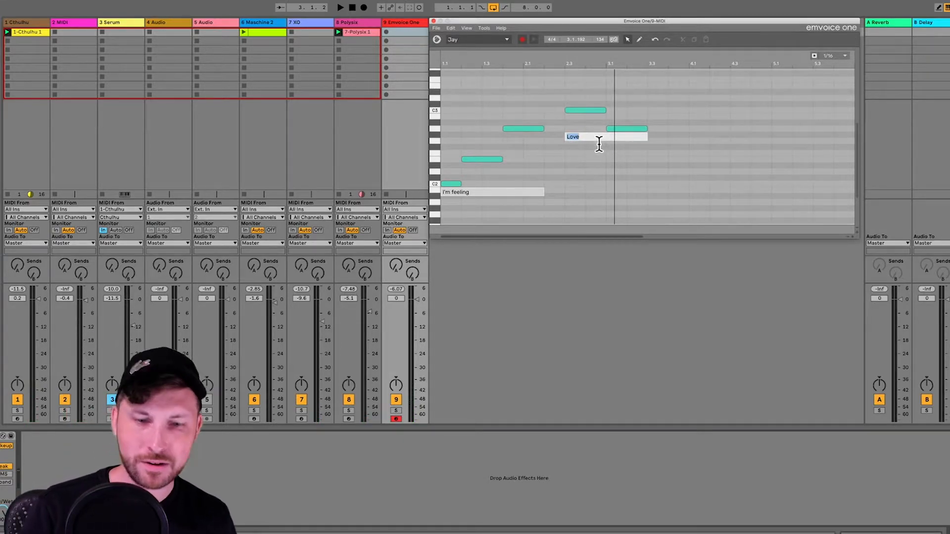
pyautogui.press('Right')
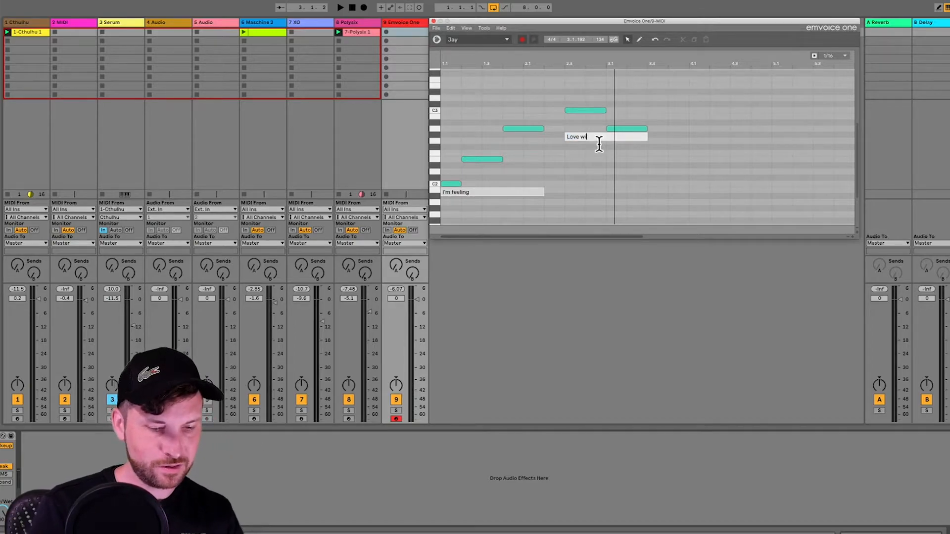
pyautogui.write('with y')
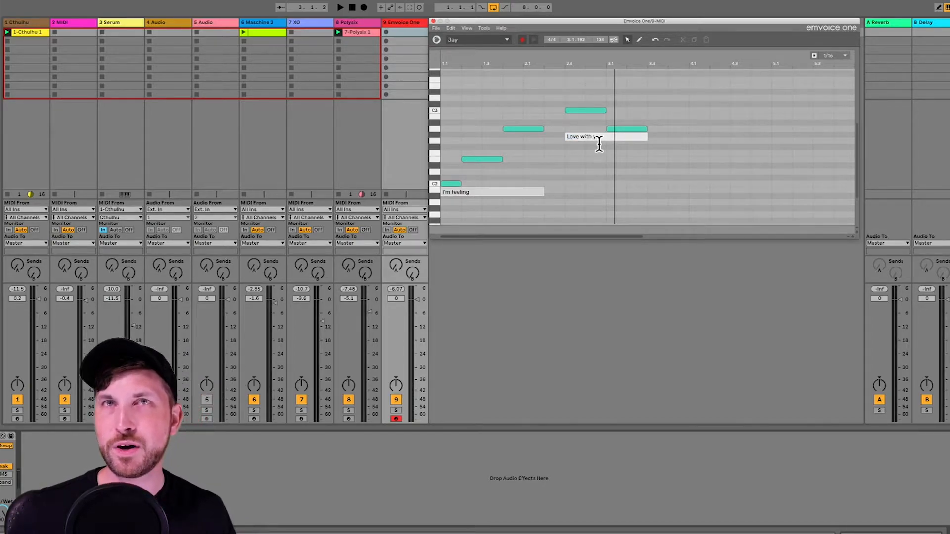
pyautogui.write('ou')
# Step: Add a lower final note at 3.3 to the "Love with you" phrase, lengthen it to 4.3, and play the melody
pyautogui.doubleClick(651, 157)
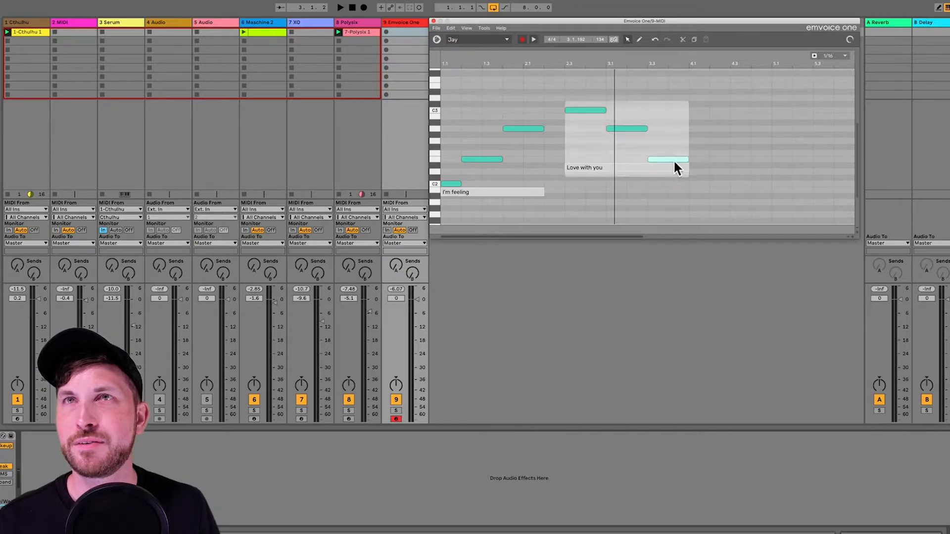
pyautogui.moveTo(688, 159); pyautogui.dragTo(727, 171)
pyautogui.click(718, 171)
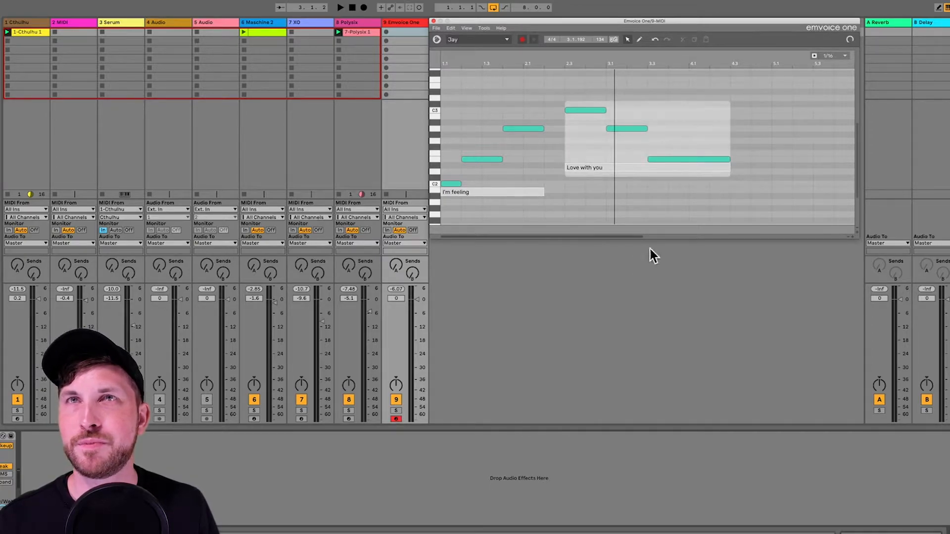
pyautogui.click(583, 207)
pyautogui.press('space')
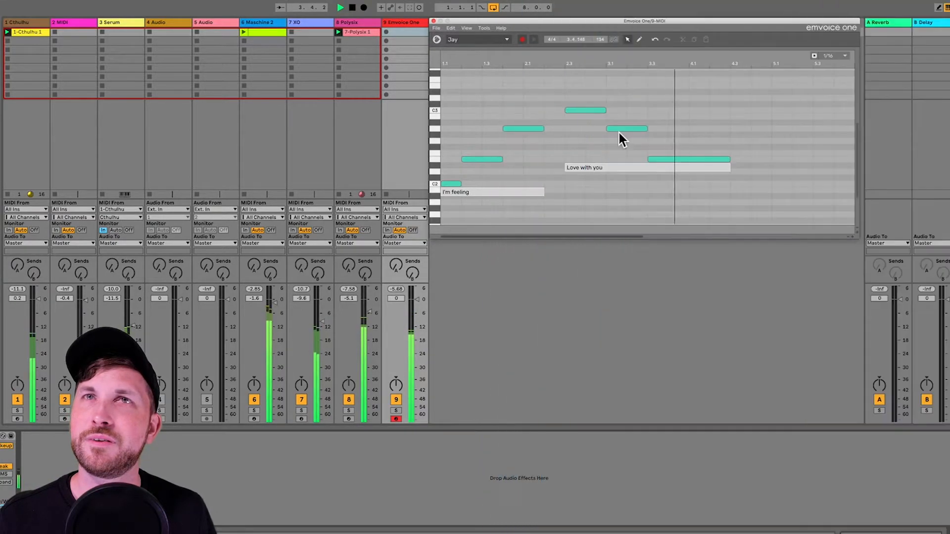
# Step: Join the notes into one "I'm feeling Love with you" phrase, add higher pitch changes to its sustained last note, and play it back
pyautogui.click(618, 129)
pyautogui.moveTo(619, 122); pyautogui.dragTo(618, 117)
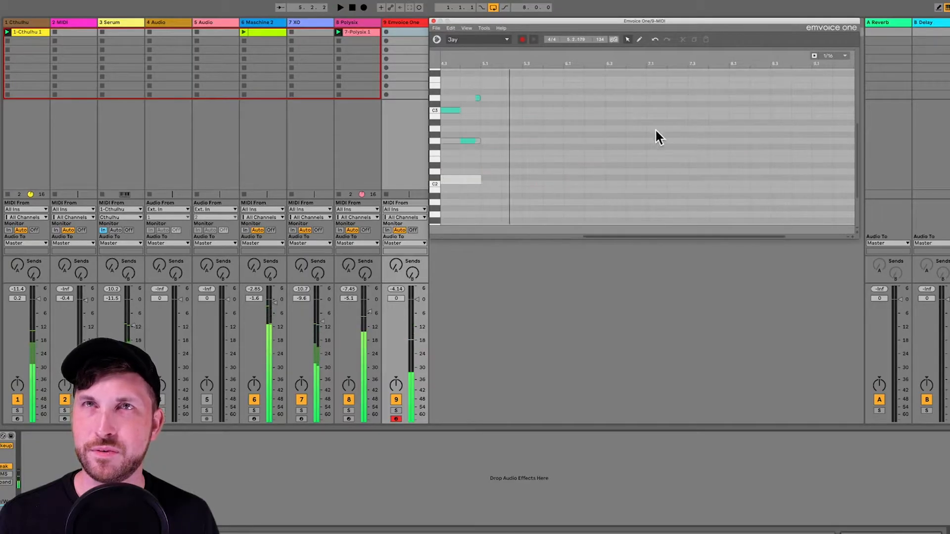
pyautogui.hscroll(-10, 619, 137)
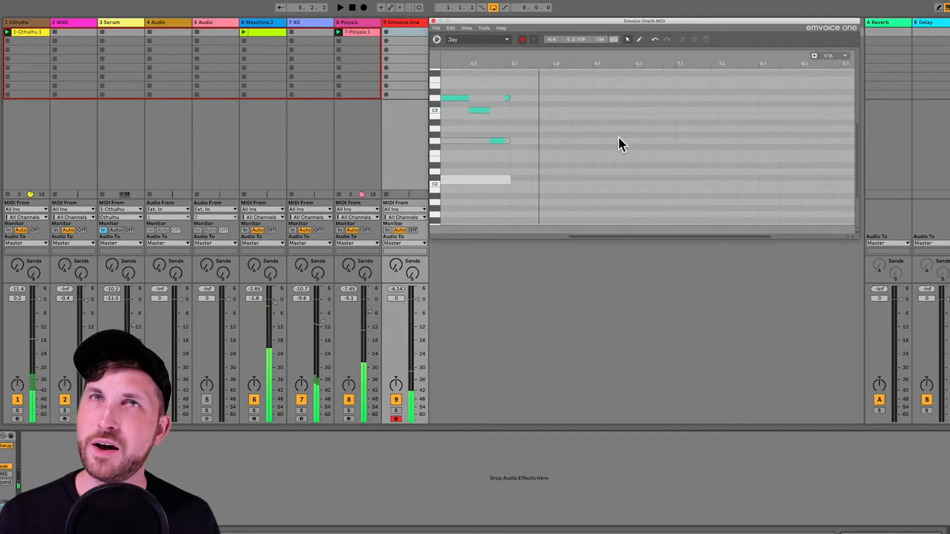
pyautogui.click(587, 125)
pyautogui.moveTo(589, 127); pyautogui.dragTo(588, 132)
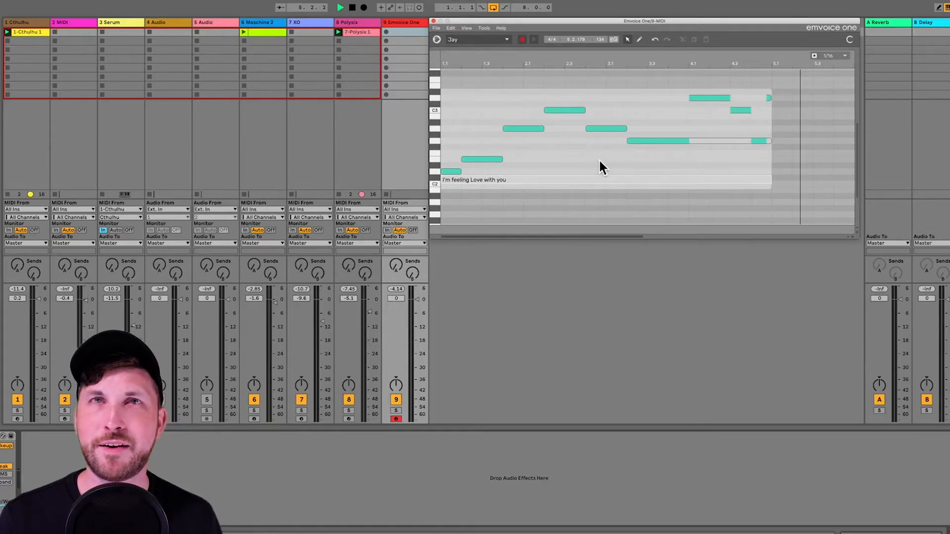
pyautogui.press('space')
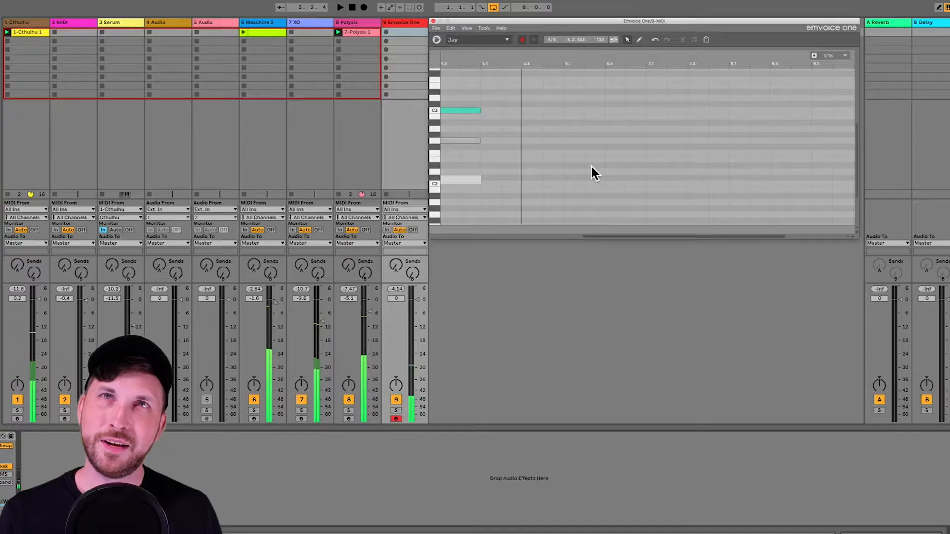
pyautogui.hscroll(-6, 591, 166)
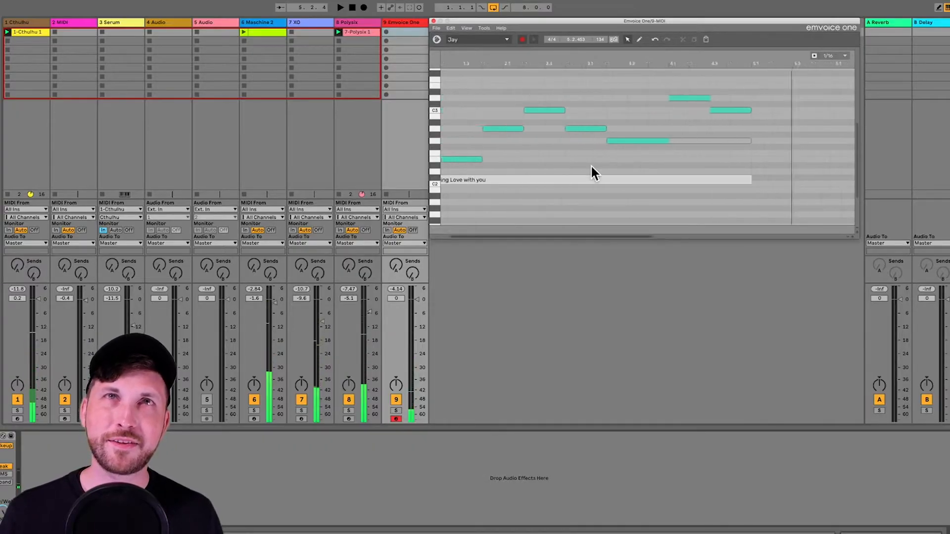
# Step: Add the Raum reverb to the Emvoice One track and reduce its Mix
pyautogui.click(414, 24)
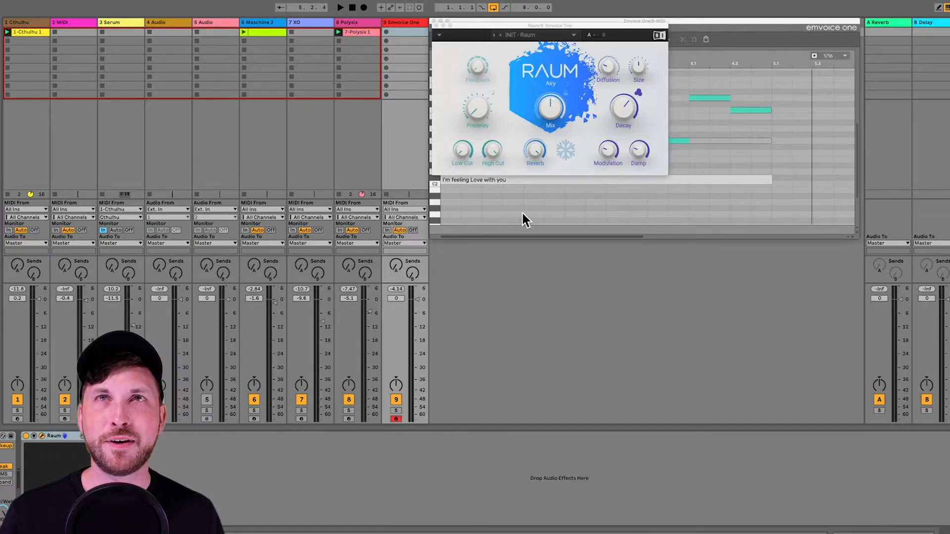
pyautogui.moveTo(551, 120); pyautogui.dragTo(551, 116)
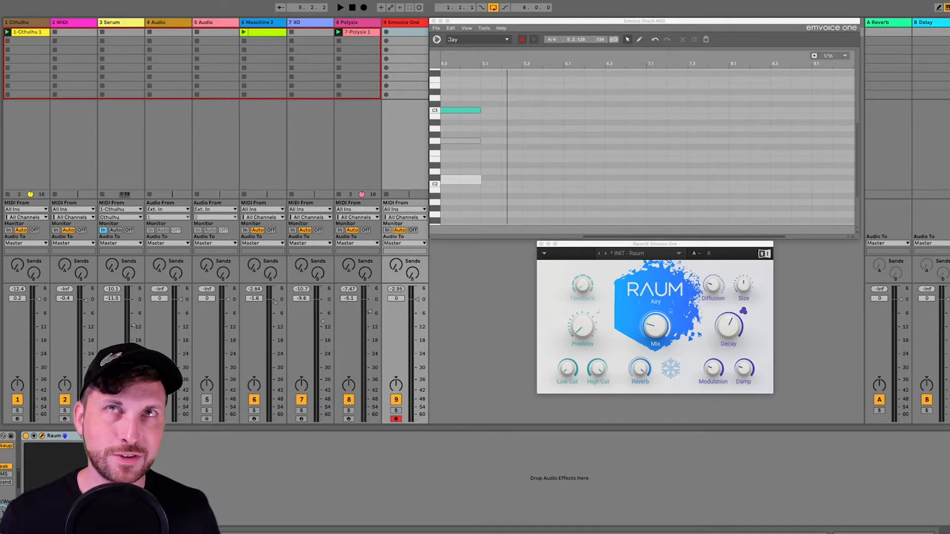
# Step: Add EQ Eight to the Emvoice One track and place it ahead of Raum
pyautogui.hscroll(-10, 593, 139)
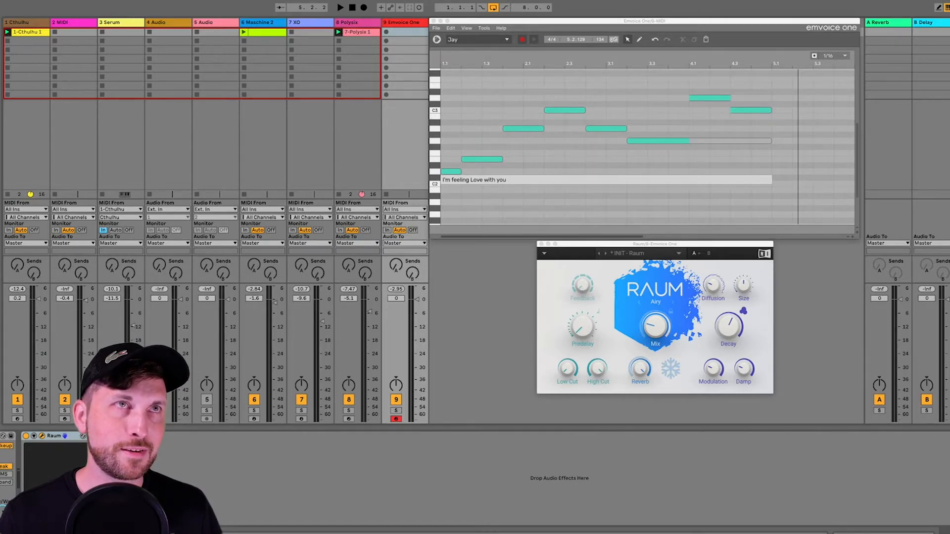
pyautogui.press('Return')
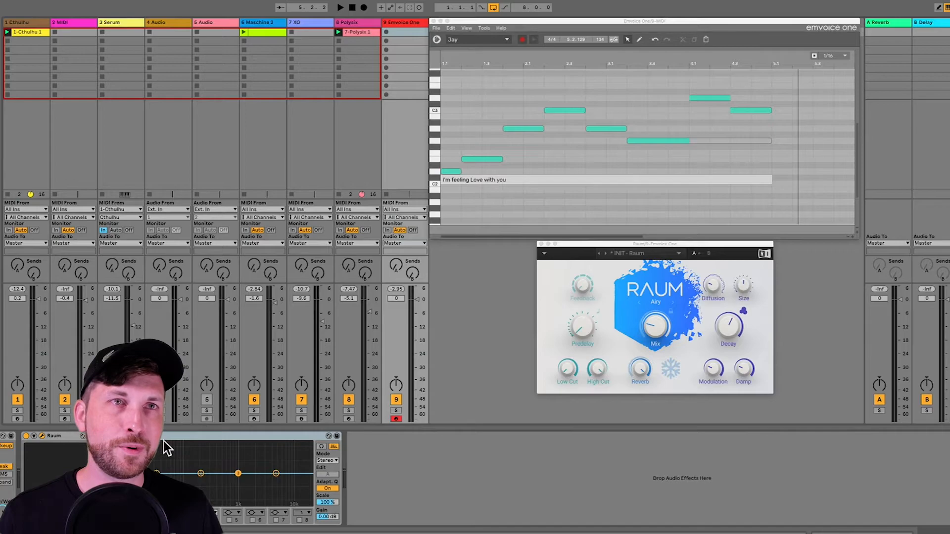
pyautogui.moveTo(130, 436); pyautogui.dragTo(28, 461)
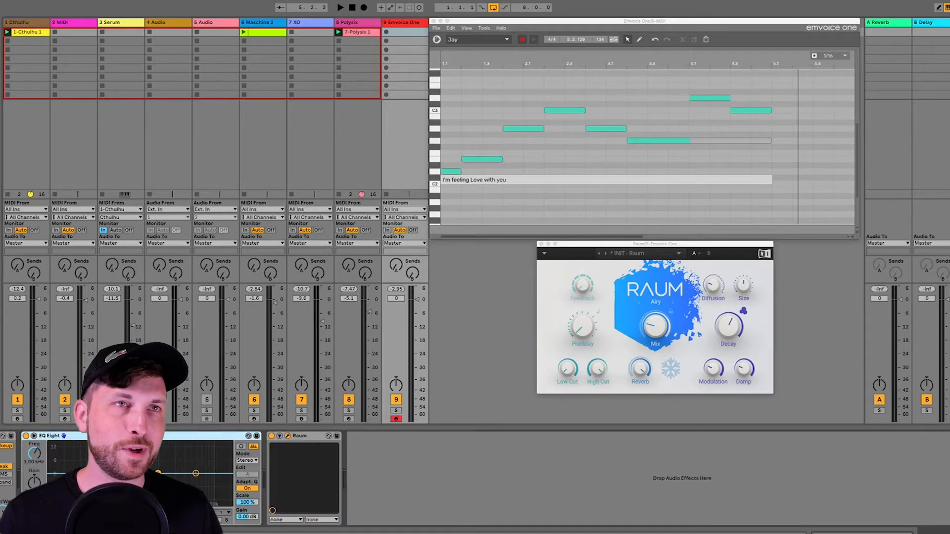
# Step: Shape the vocal in EQ Eight with a low cut on band 1 and a high boost of 2.11 dB at 5.87 kHz
pyautogui.click(64, 520)
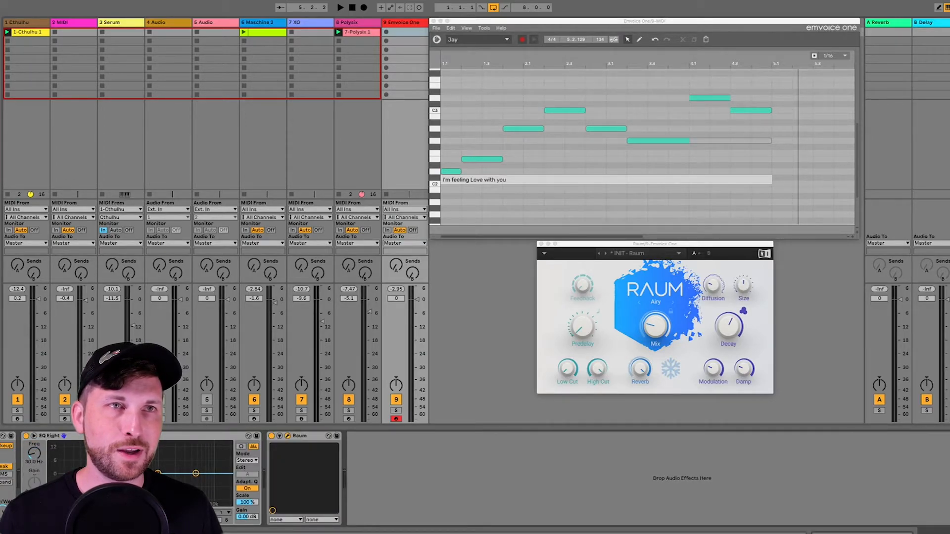
pyautogui.moveTo(74, 474); pyautogui.dragTo(100, 473)
pyautogui.moveTo(157, 472); pyautogui.dragTo(199, 470)
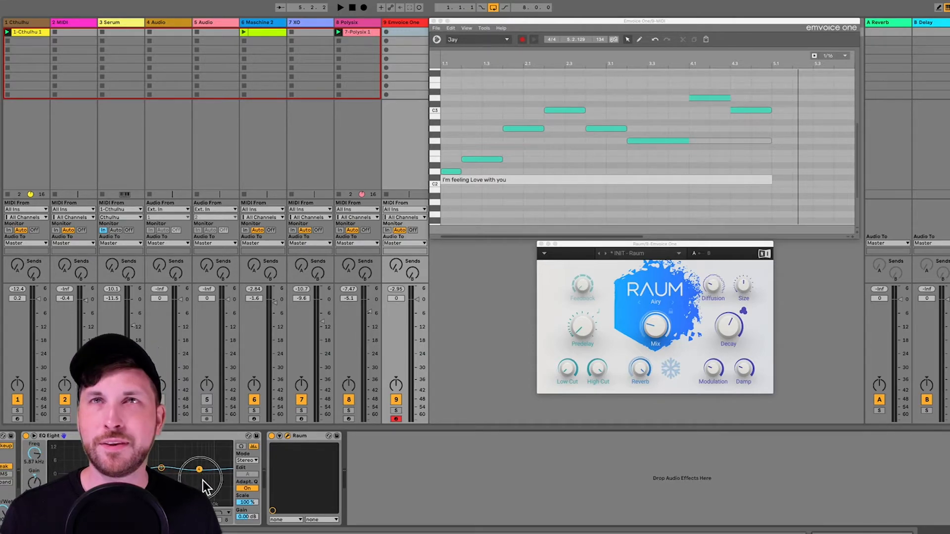
# Step: During playback, fine-tune Raum's Mix and set its Diffusion to about 39%
pyautogui.click(554, 324)
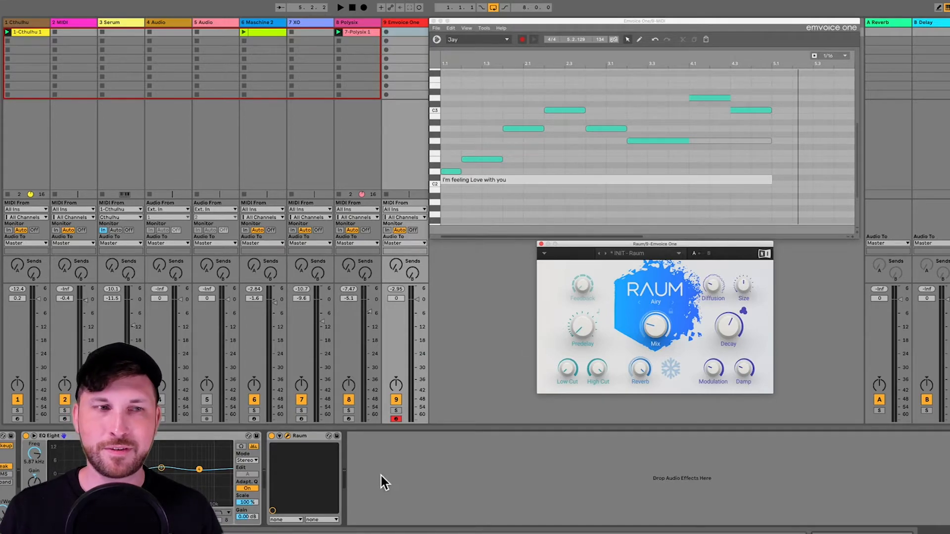
pyautogui.click(491, 332)
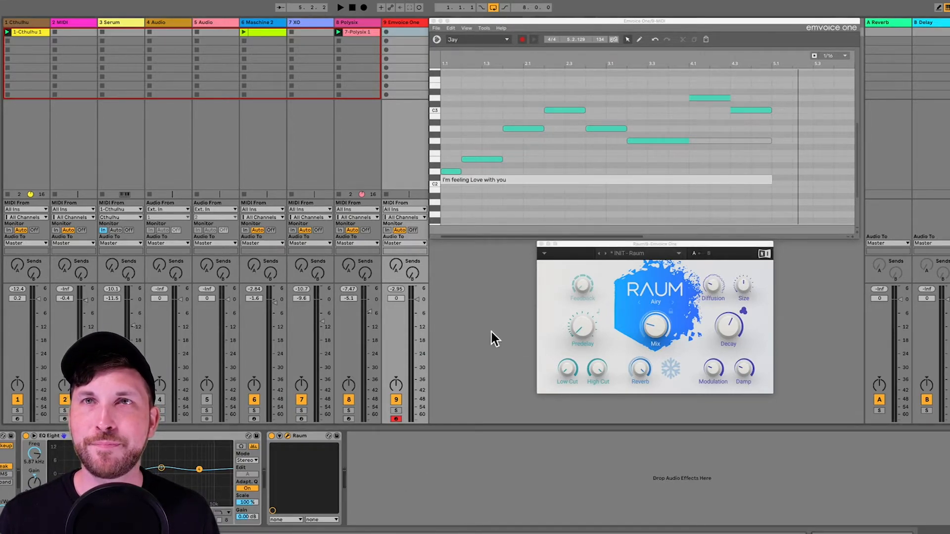
pyautogui.press('space')
pyautogui.moveTo(656, 327); pyautogui.dragTo(655, 340)
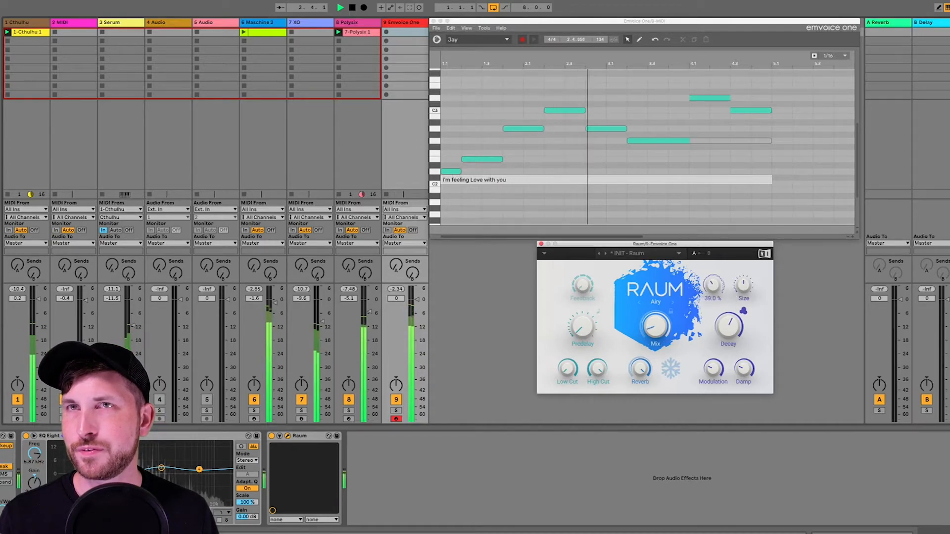
pyautogui.moveTo(673, 333); pyautogui.dragTo(673, 319)
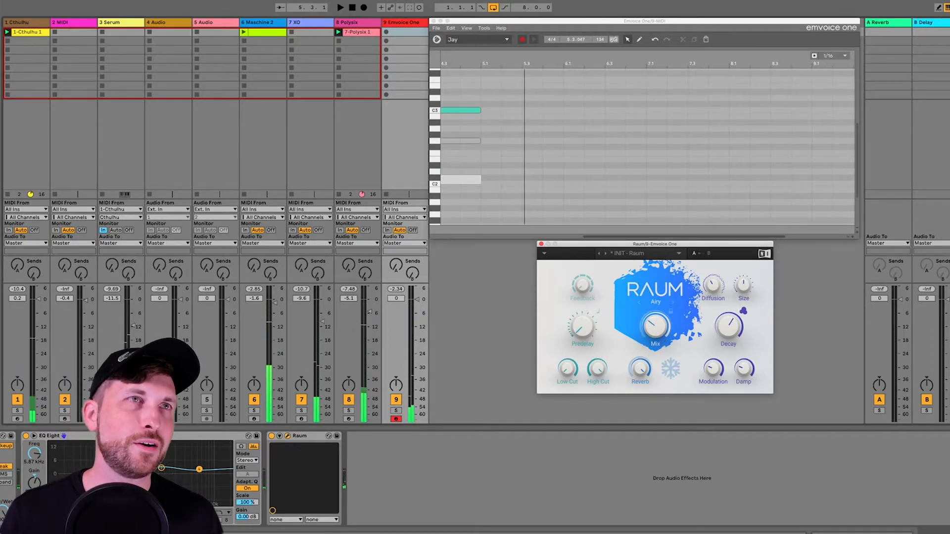
# Step: Add the Delay effect to the vocal track, place it ahead of EQ Eight, and briefly play the result
pyautogui.doubleClick(1, 247)
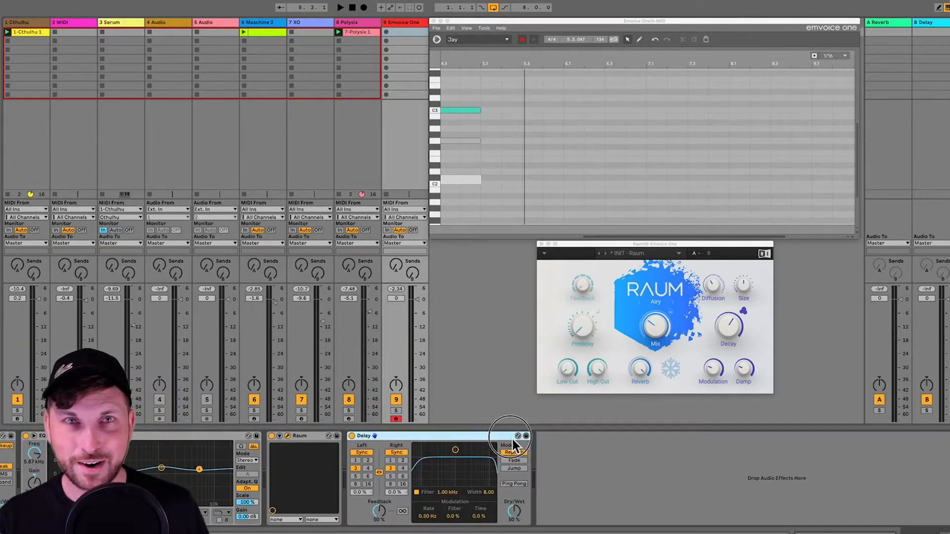
pyautogui.moveTo(156, 455); pyautogui.dragTo(54, 457)
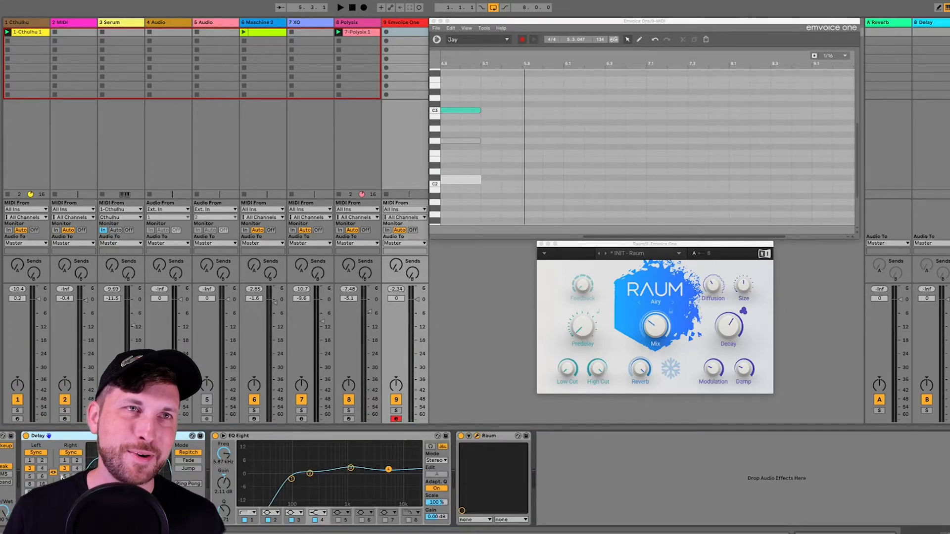
pyautogui.press('space')
pyautogui.press('space')
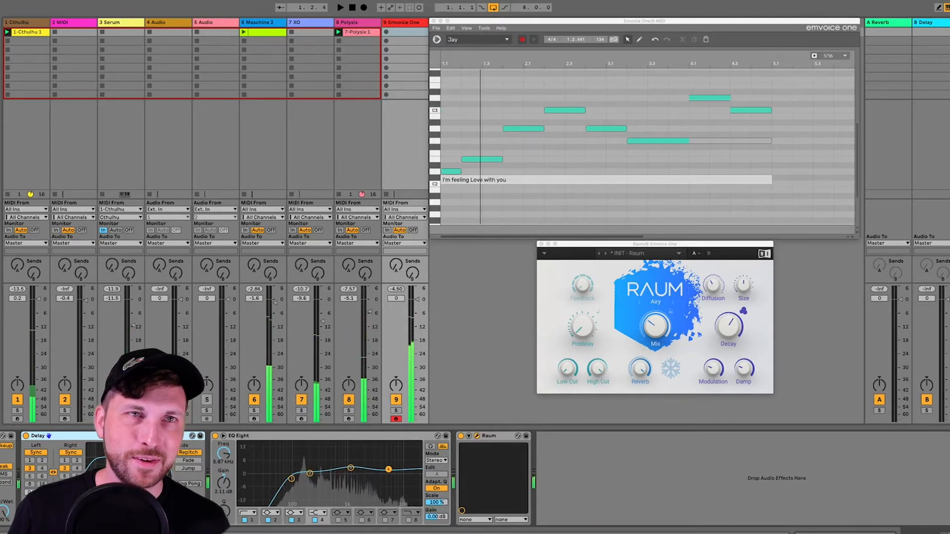
# Step: During playback, set the linked synced delay time to 4 and the Delay mode to Jump
pyautogui.press('space')
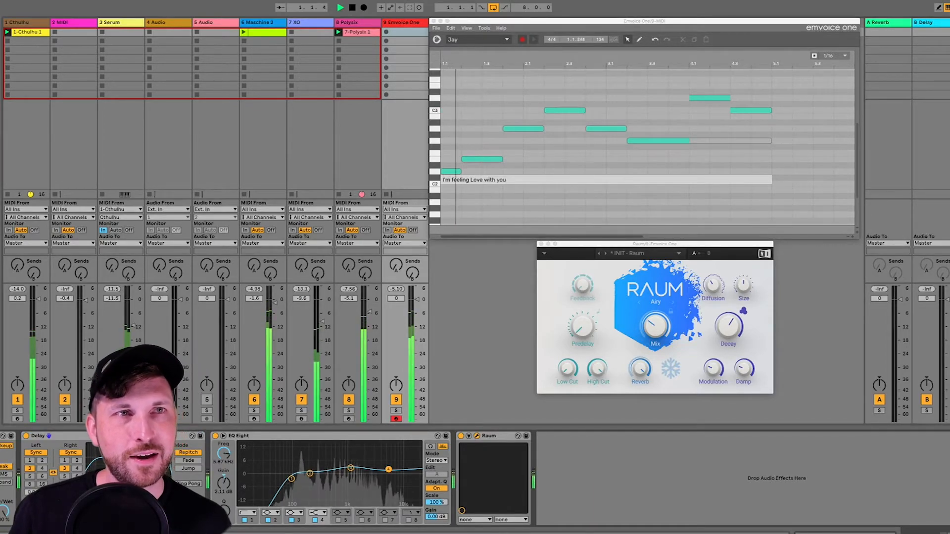
pyautogui.click(77, 468)
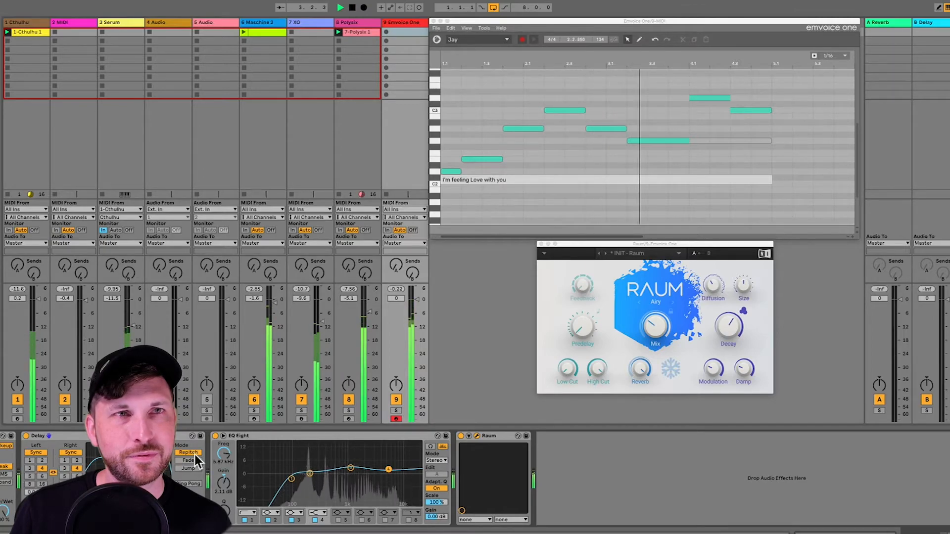
pyautogui.click(191, 468)
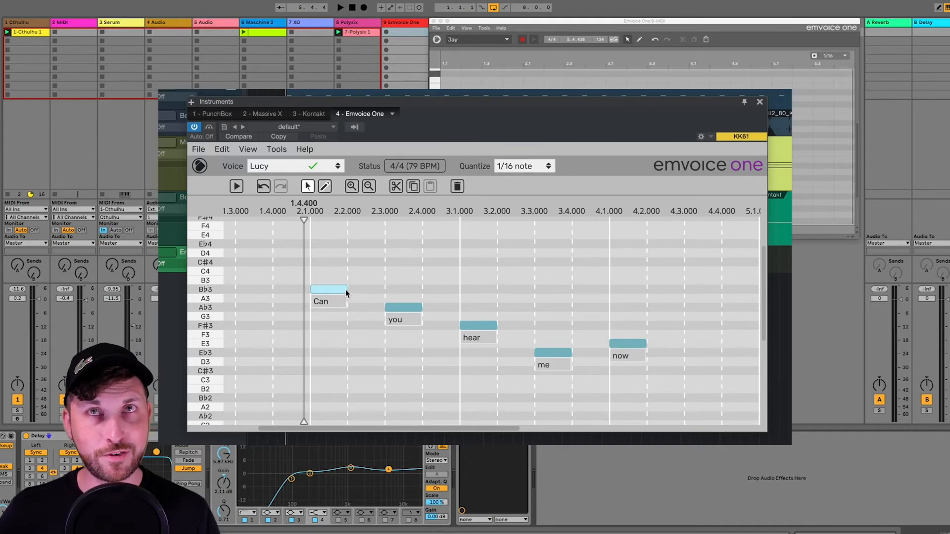
# Step: Lengthen the "Can" note in the Lucy voice project to 2.3.000 so that it joins the "you" note
pyautogui.moveTo(379, 294); pyautogui.dragTo(382, 294)
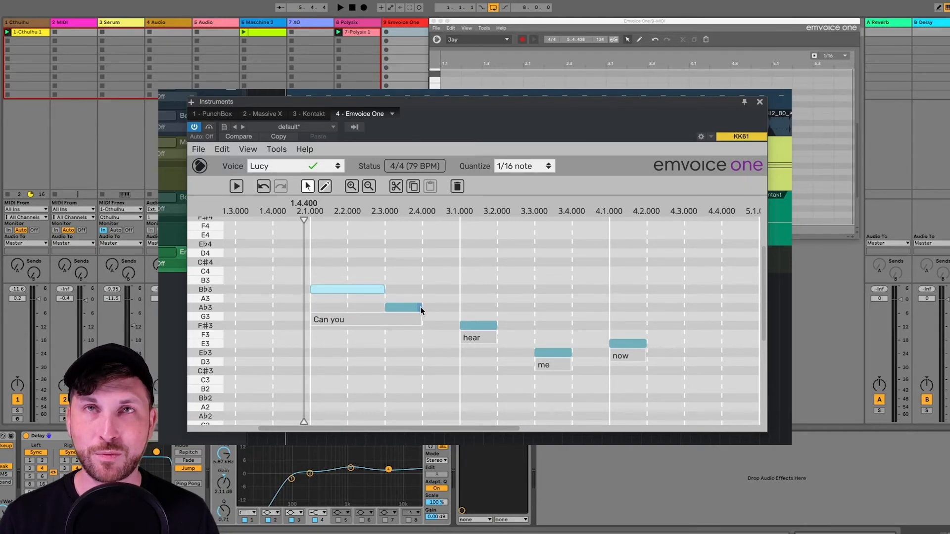